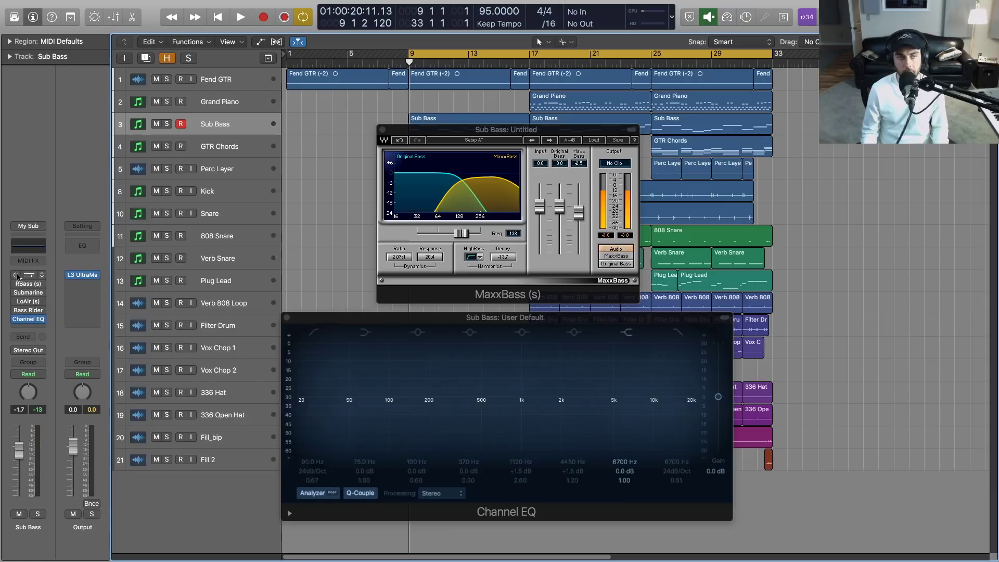
Step: Play the loop and compare the Sub Bass track with MaxxBass bypassed and enabled
key(space)
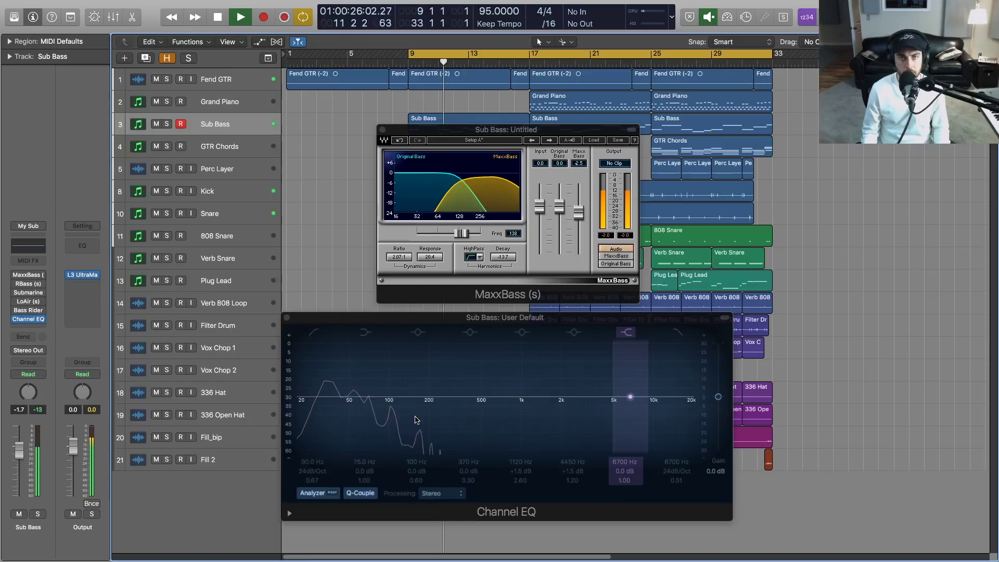
mouse_move(16, 276)
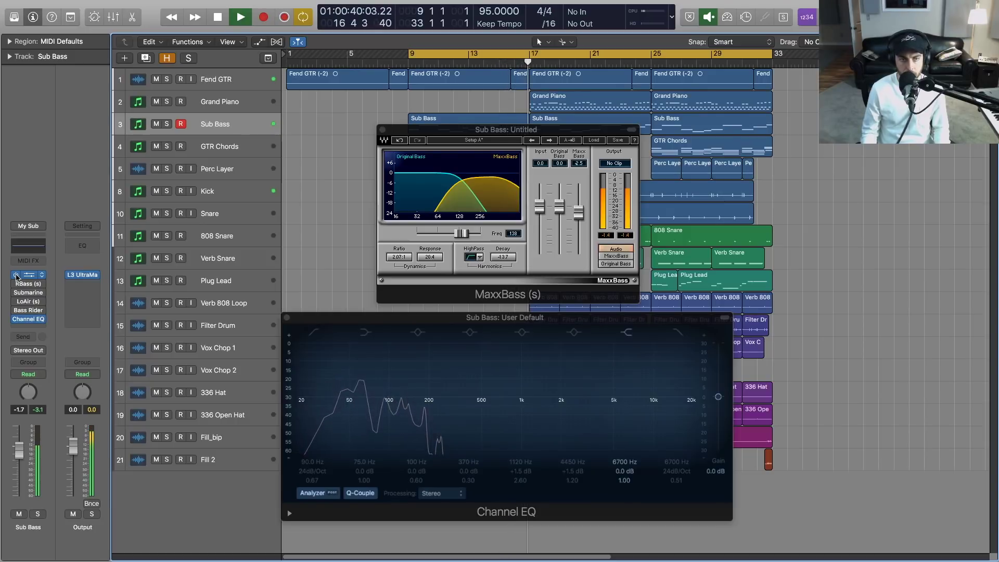
key(space)
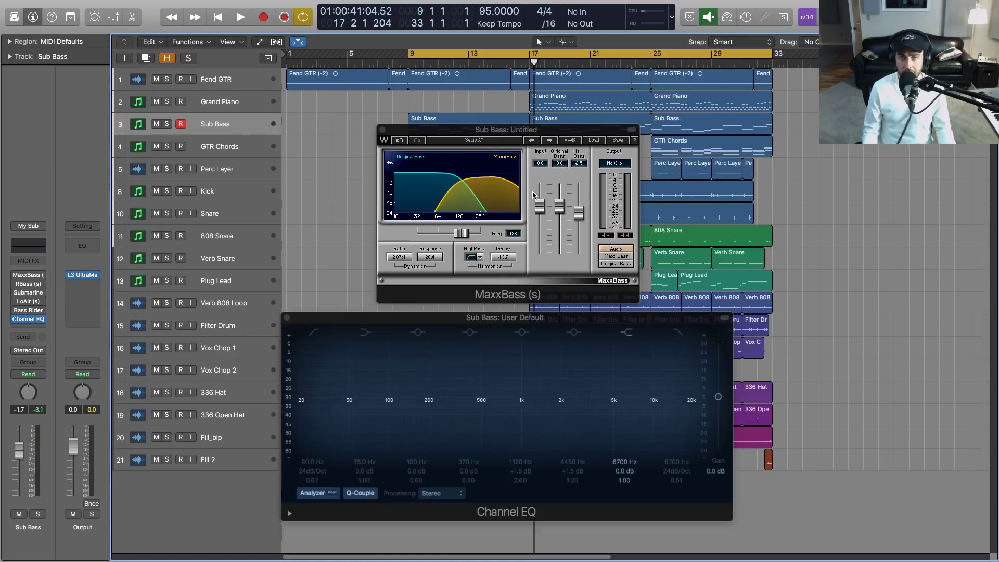
Step: Raise the MaxxBass harmonics level on the Sub Bass track to -0.7 and close the plug-in window
click(579, 214)
mouse_move(579, 212)
mouse_down()
mouse_move(579, 232)
mouse_move(578, 205)
mouse_move(577, 216)
mouse_up()
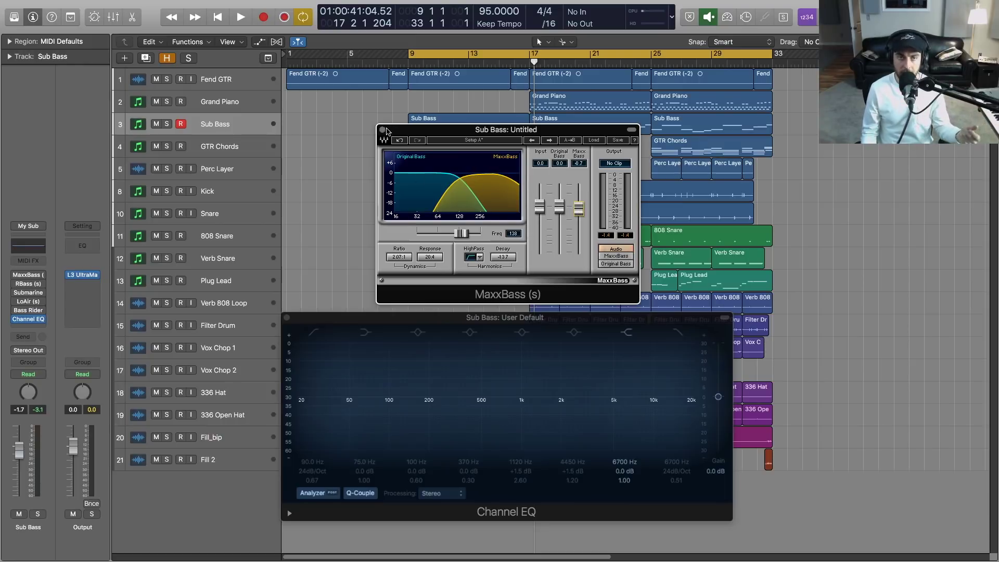
click(383, 130)
Step: Open RBass on the Sub Bass track and enable it while the loop plays to compare the sound
click(28, 283)
drag(498, 106, 504, 99)
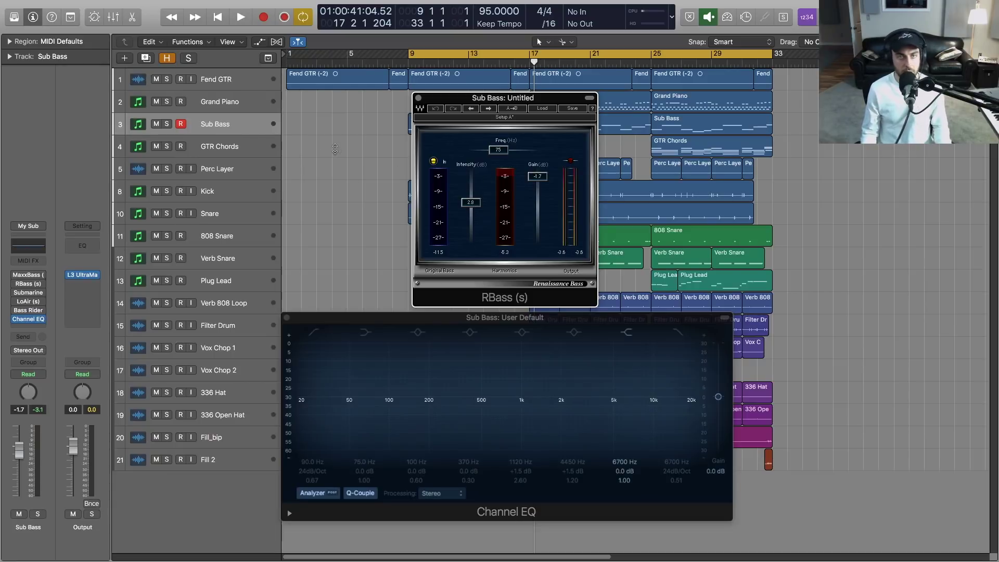
key(space)
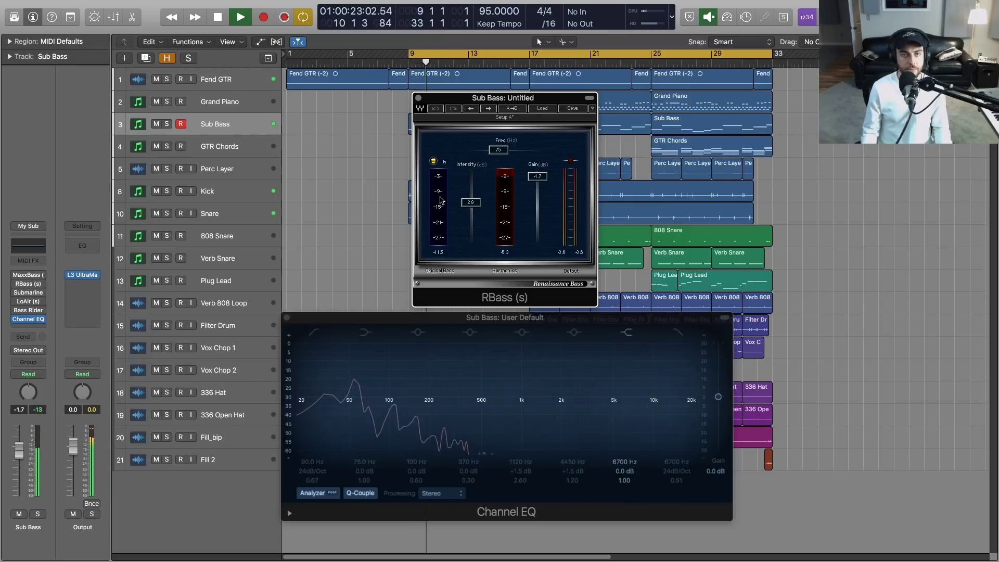
mouse_move(16, 285)
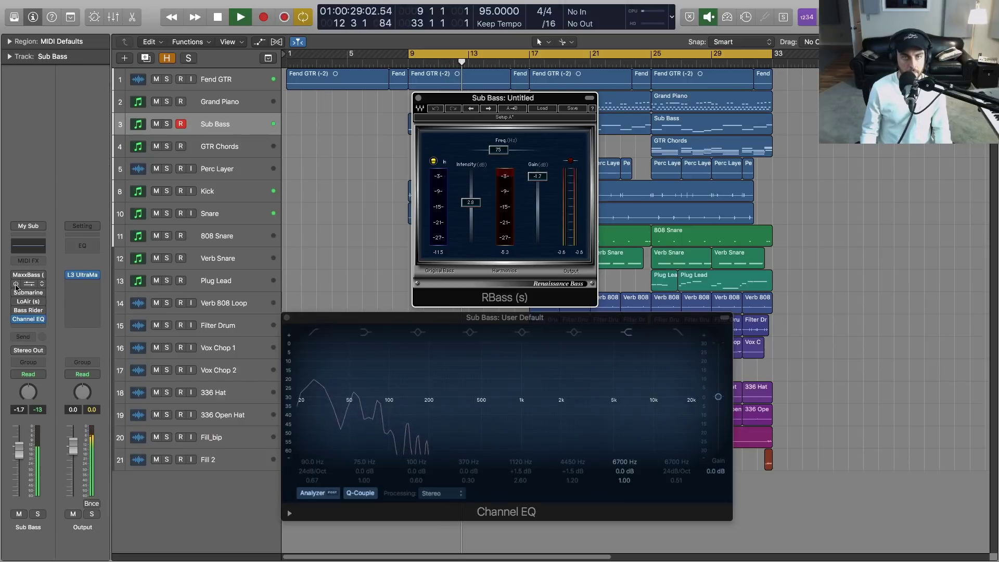
click(16, 284)
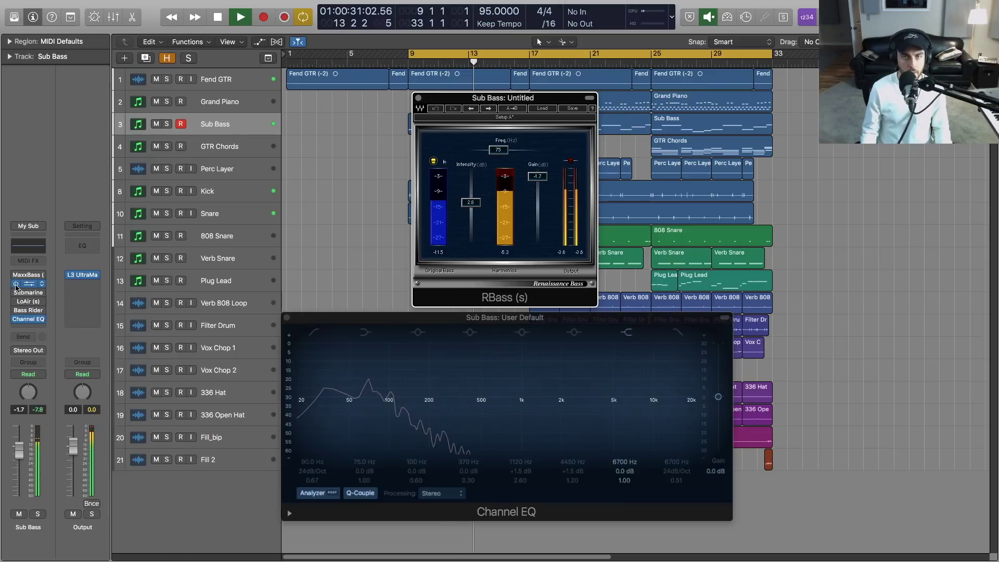
Step: Lower the RBass intensity to -0.3 dB during playback, stop the playback and close the plug-in window
drag(479, 203, 479, 206)
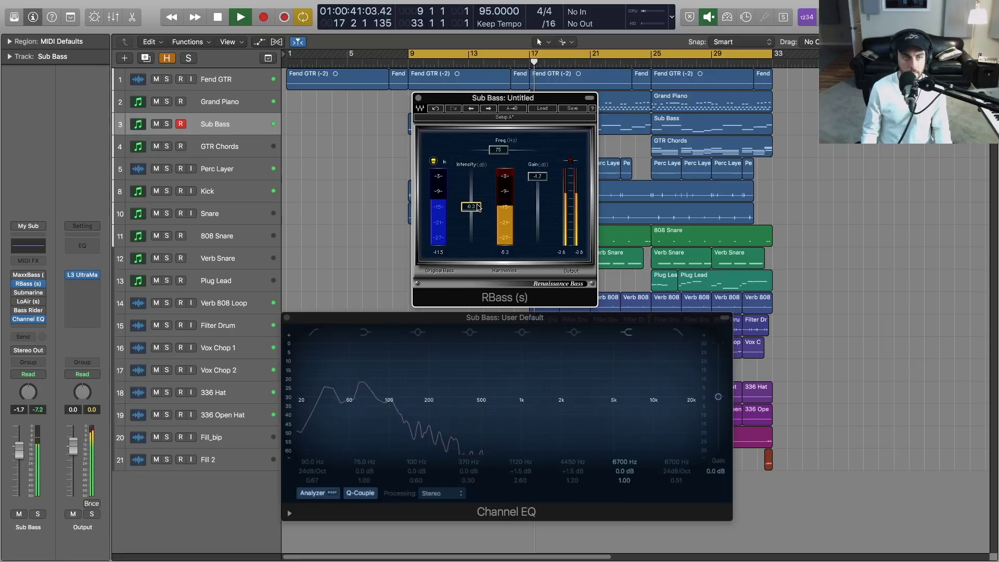
key(space)
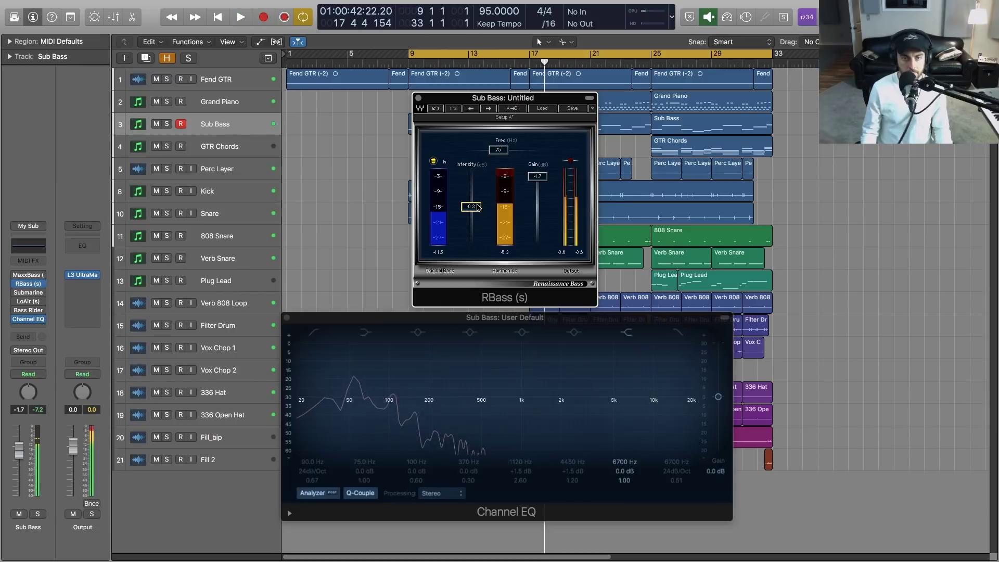
mouse_move(16, 286)
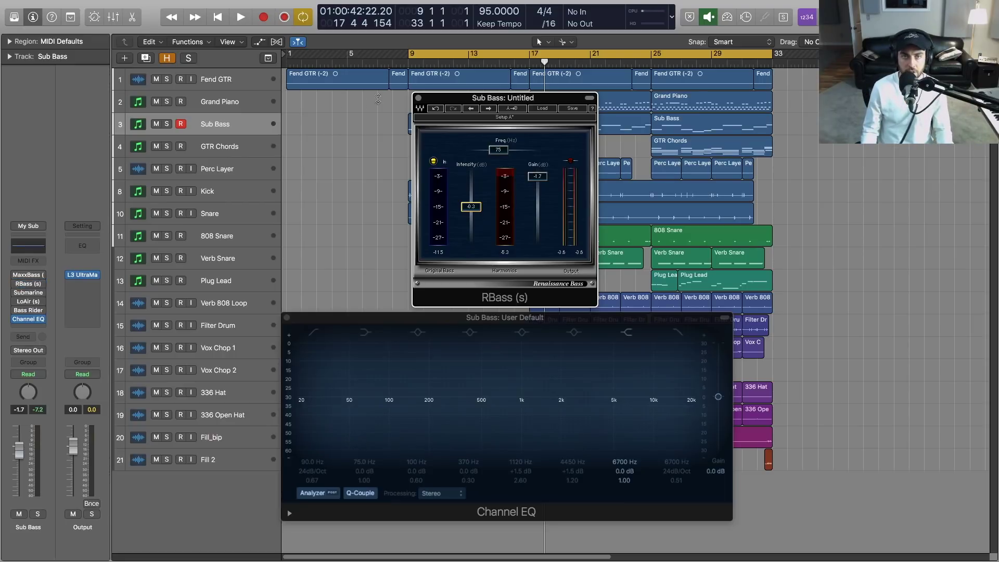
click(417, 98)
Step: Play the loop with Submarine enabled on the Kick track, soloing the kick to hear the added sub
click(458, 193)
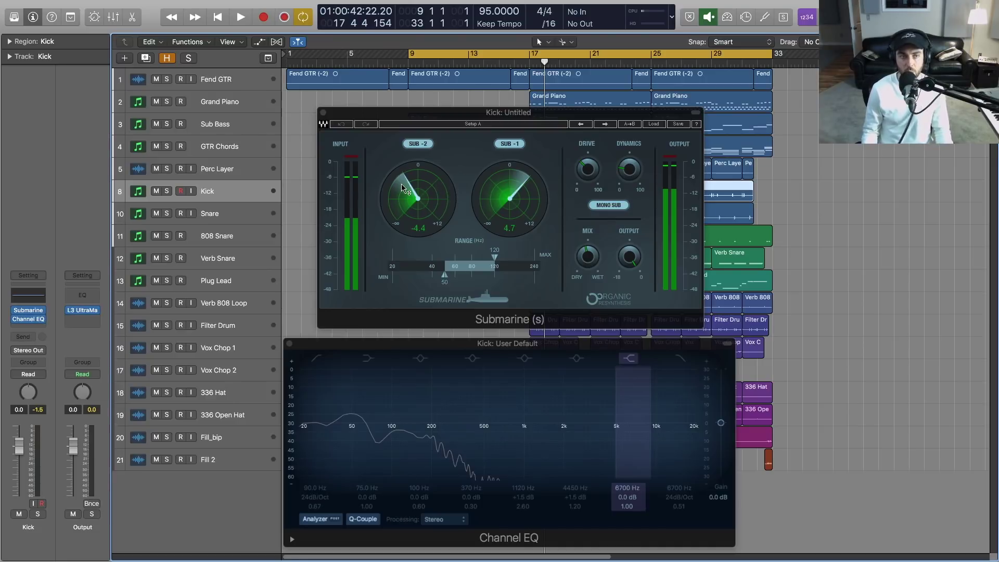
mouse_move(16, 312)
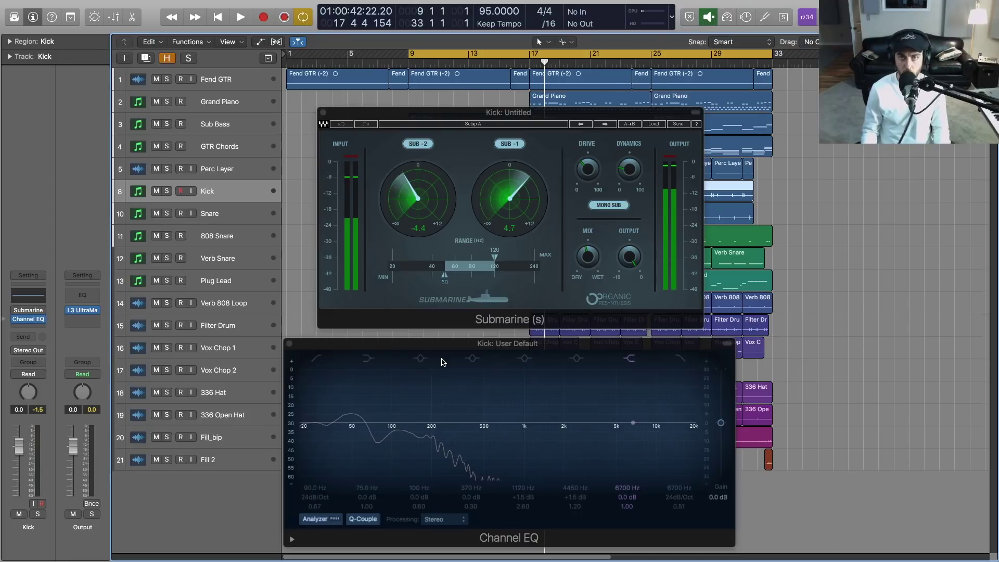
key(space)
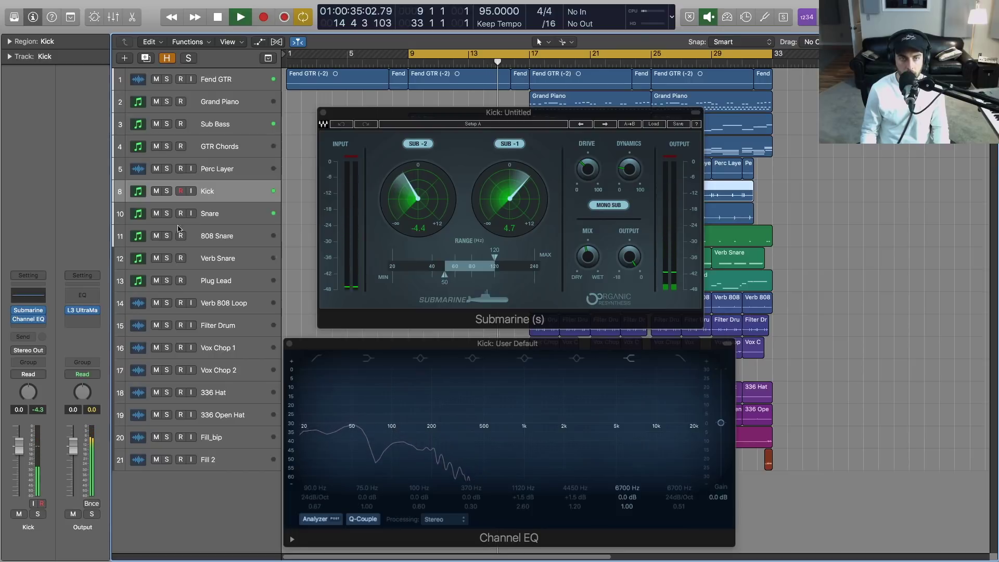
click(167, 191)
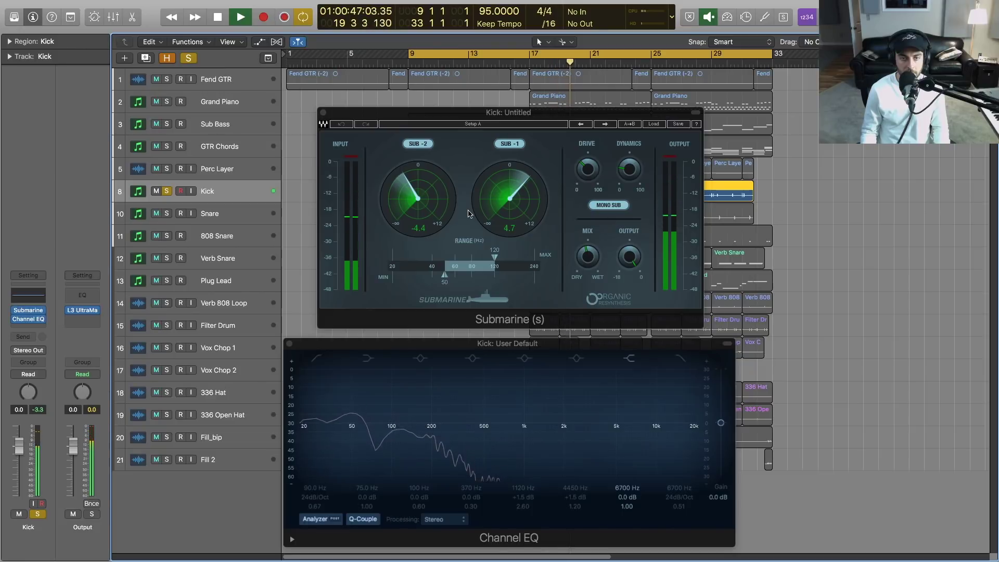
key(space)
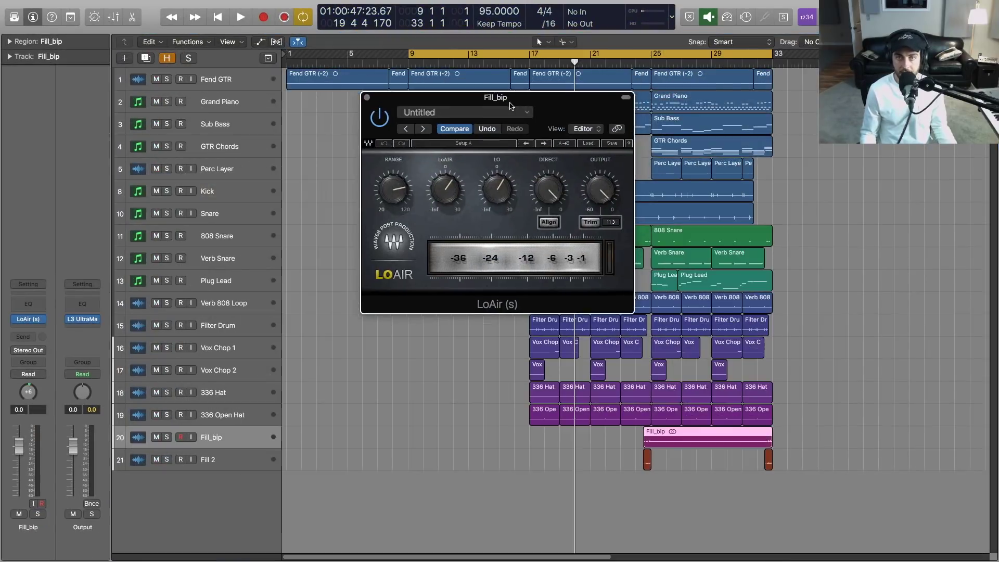
drag(510, 102, 507, 167)
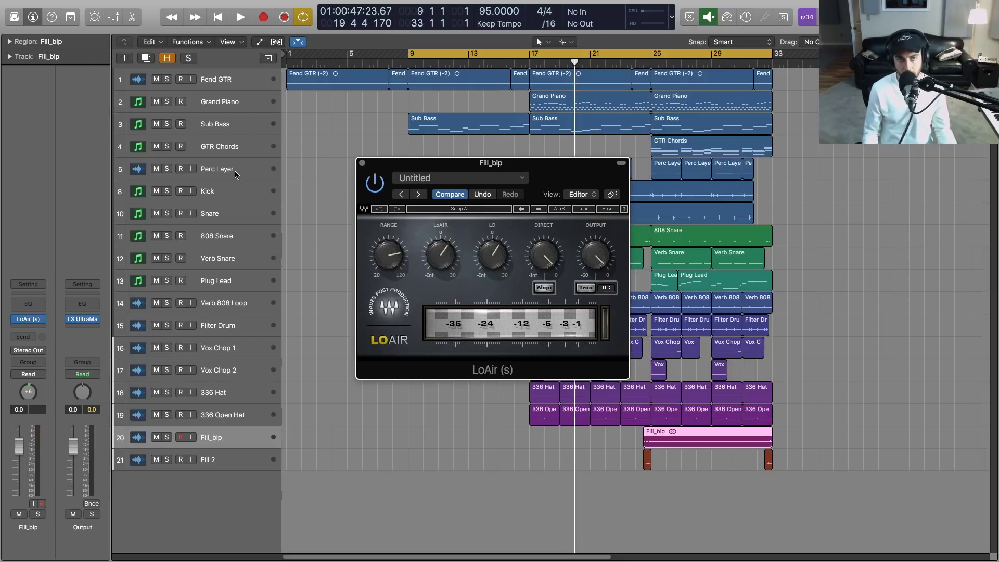
click(233, 121)
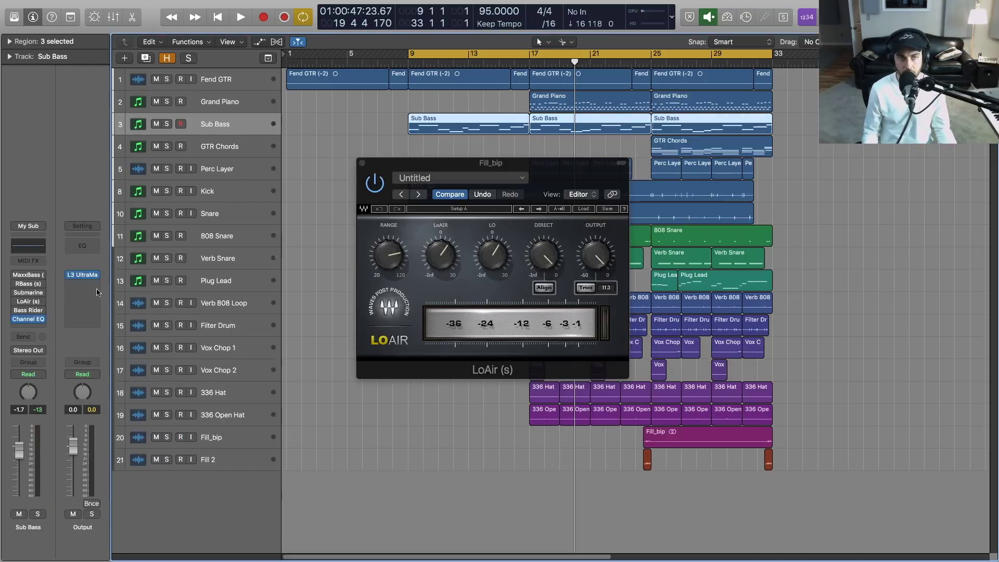
click(28, 293)
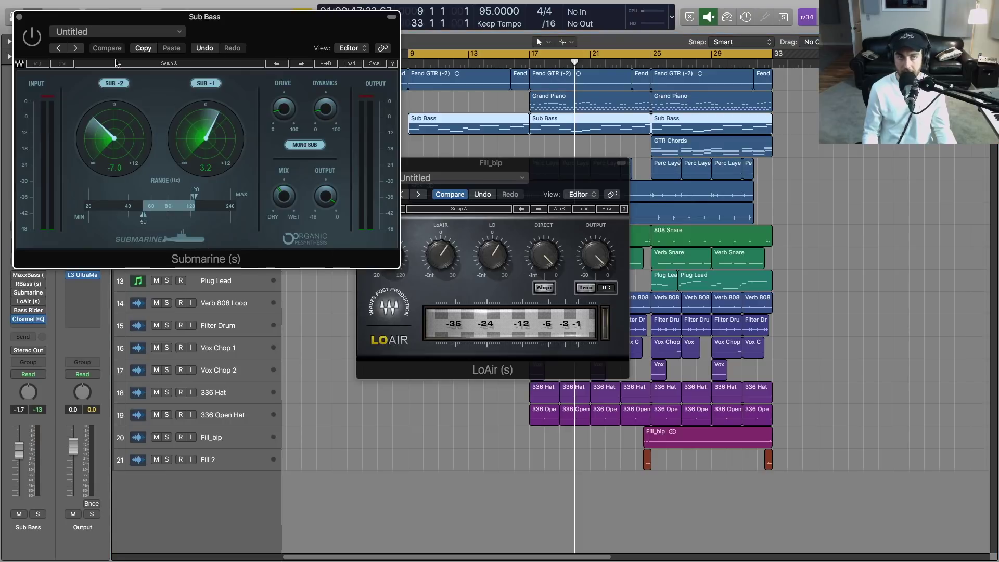
click(18, 17)
click(508, 163)
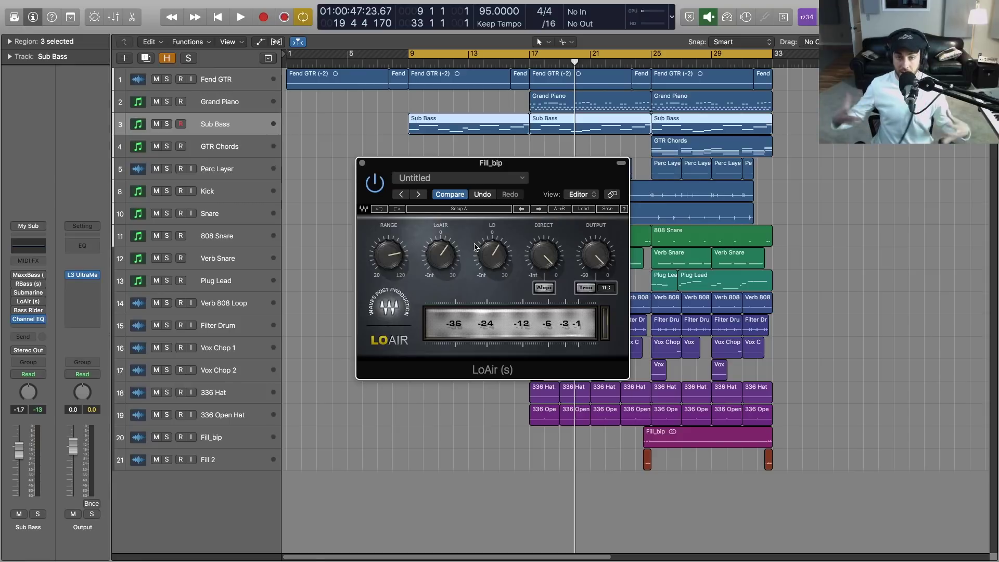
Step: Select the Fill_bip track, turn off cycle mode and place the playhead at bar 24
click(248, 442)
click(640, 53)
click(640, 63)
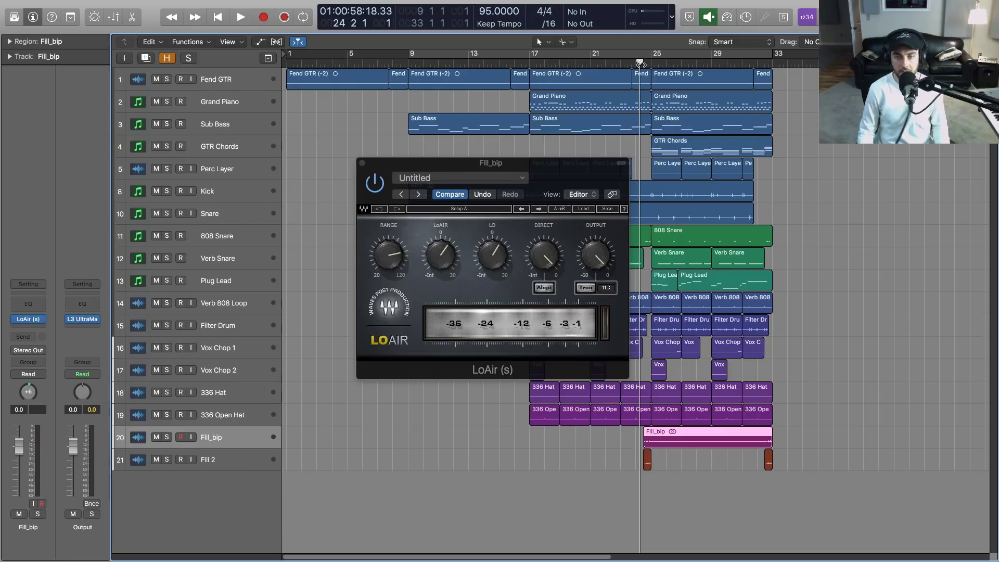
Step: Solo the Fill_bip track and play it with LoAir bypassed and enabled to compare the low end
click(167, 437)
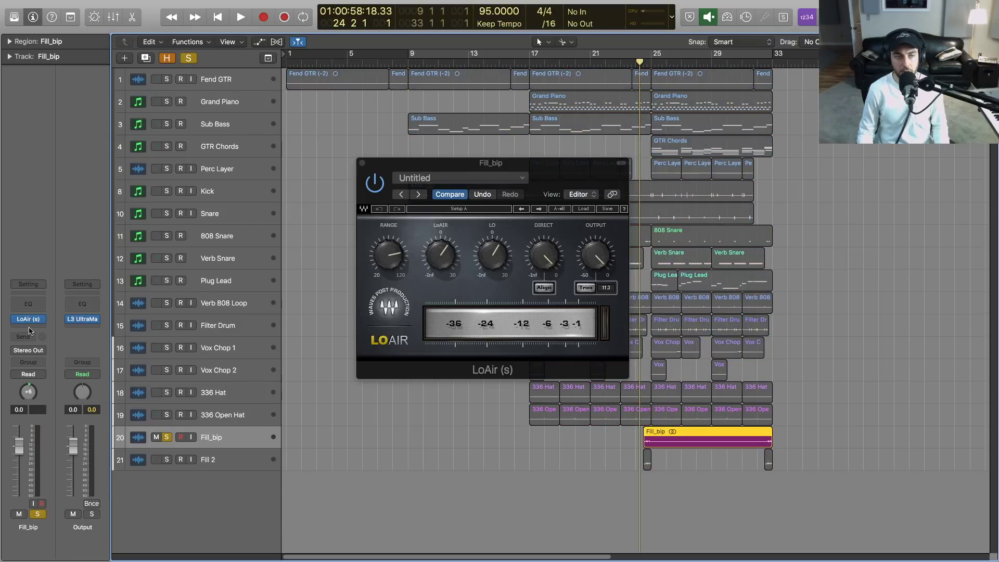
key(space)
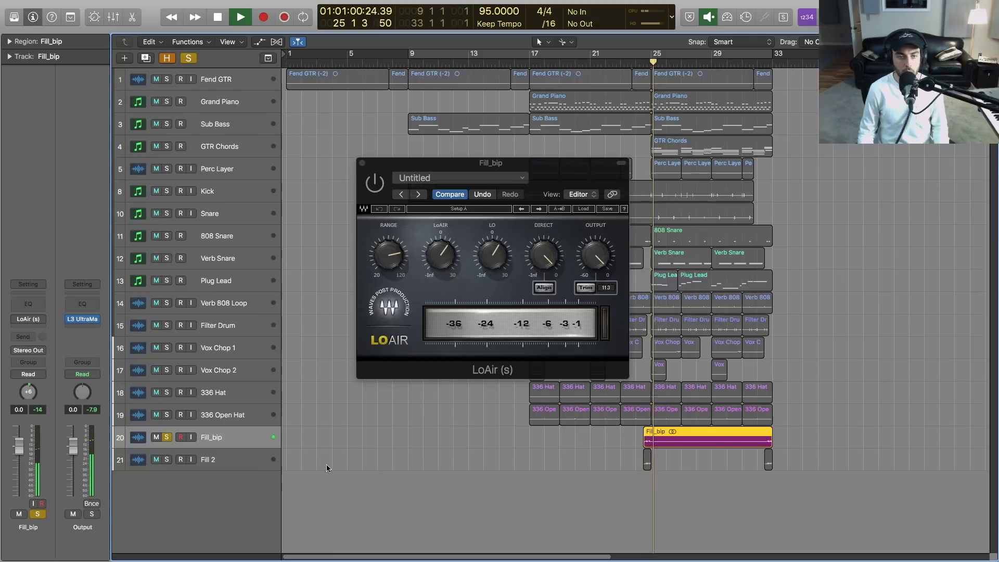
key(space)
click(165, 437)
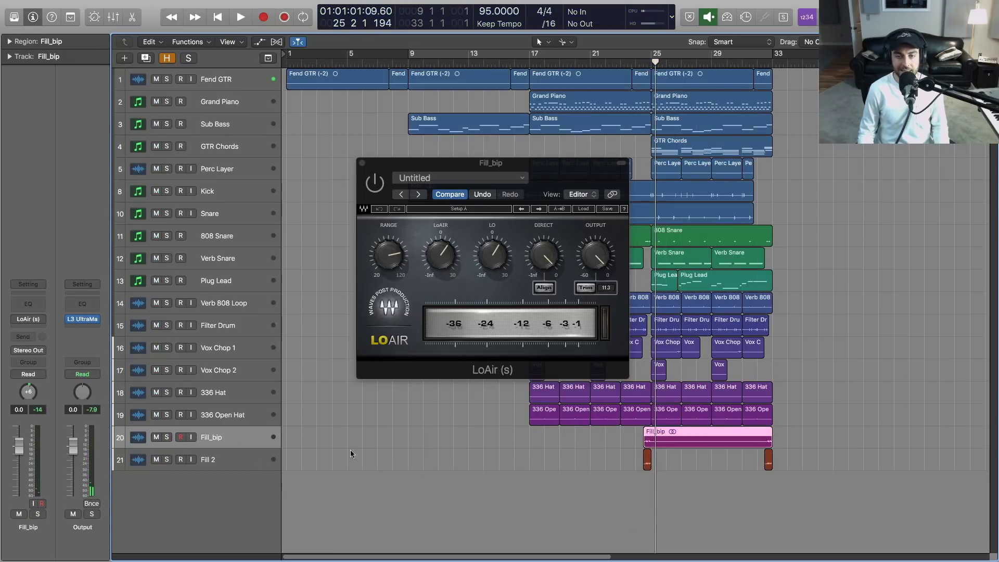
click(167, 437)
key(space)
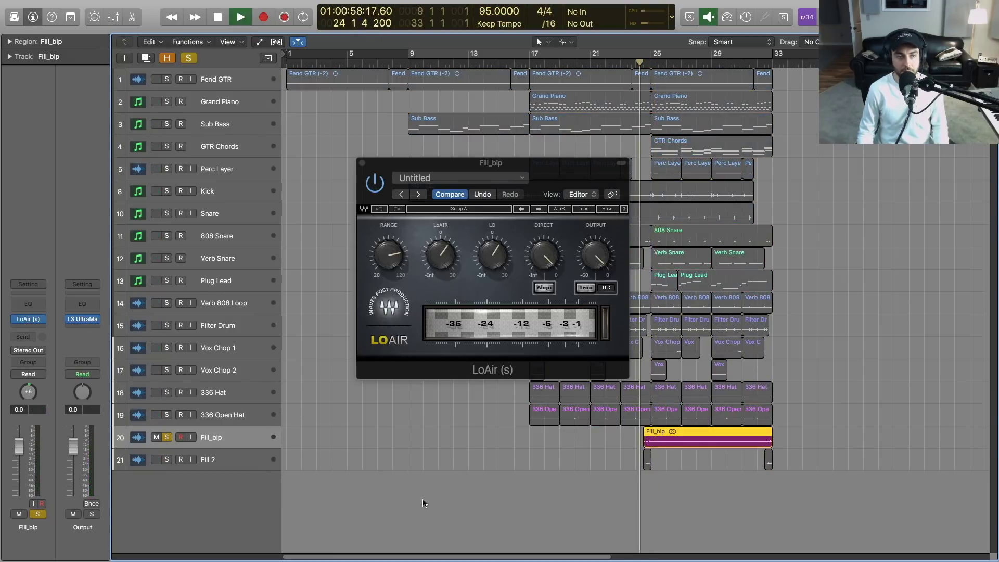
Step: Stop playback and open Bass Rider on the Sub Bass track
click(215, 124)
key(space)
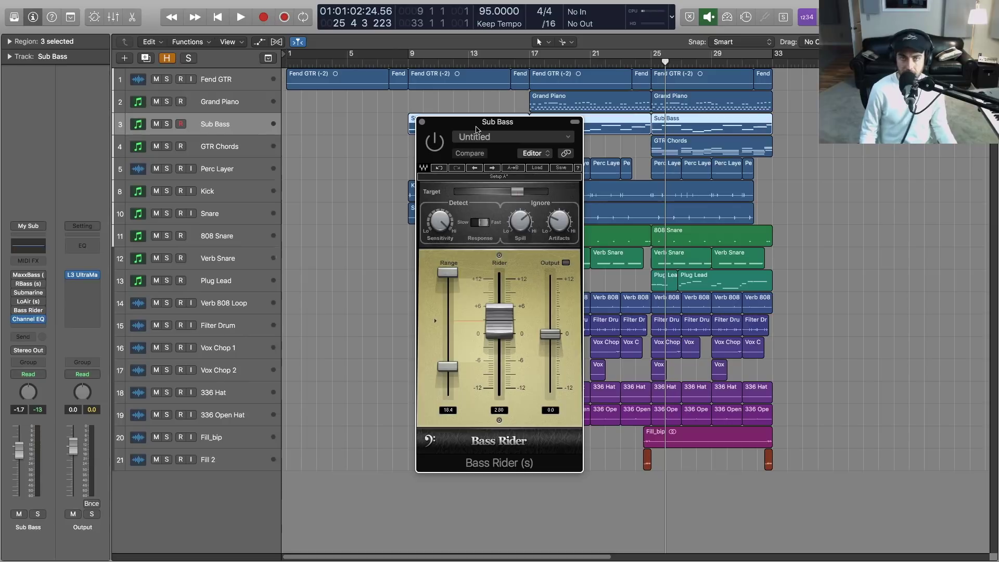
drag(526, 129, 527, 127)
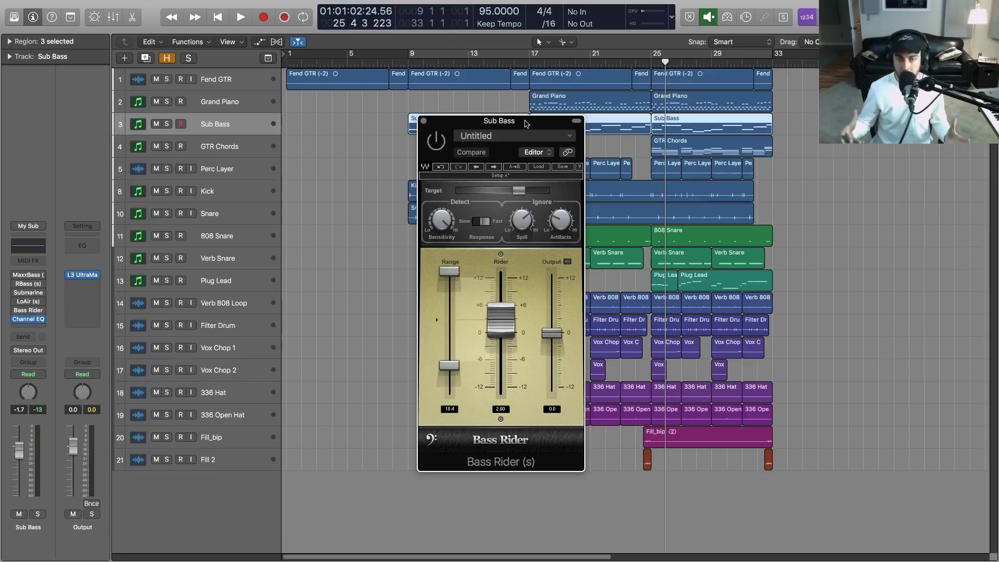
Step: View the Sub Bass track's Channel EQ and close its window
click(32, 246)
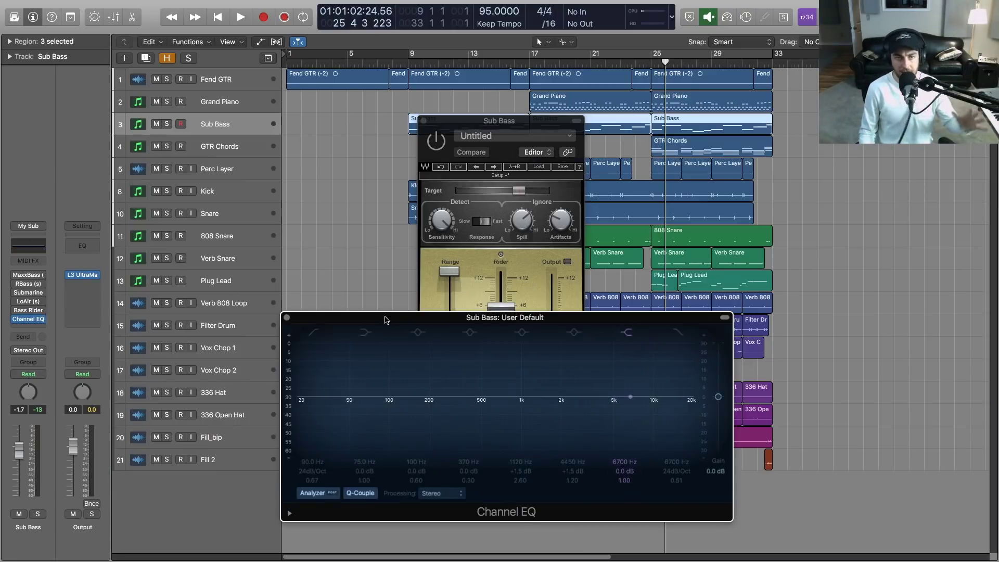
drag(384, 320, 379, 316)
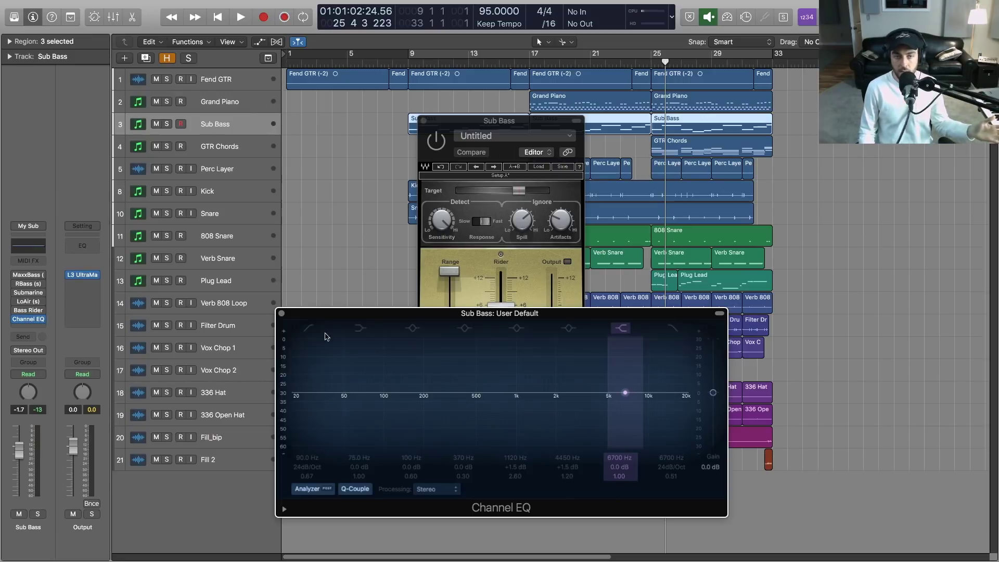
click(281, 313)
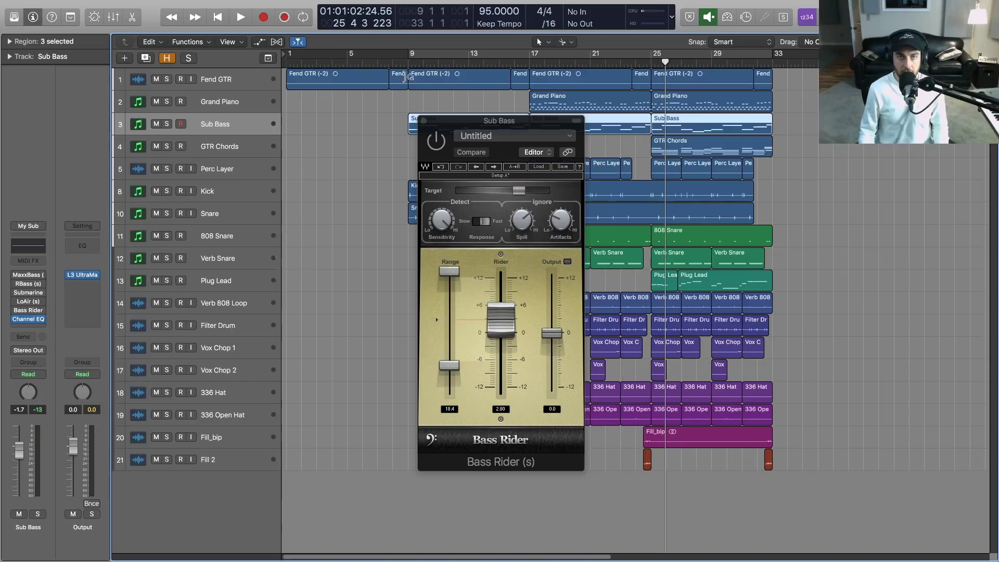
Step: Play the arrangement from around bar 17 and compare the Sub Bass with Bass Rider bypassed and enabled
click(527, 65)
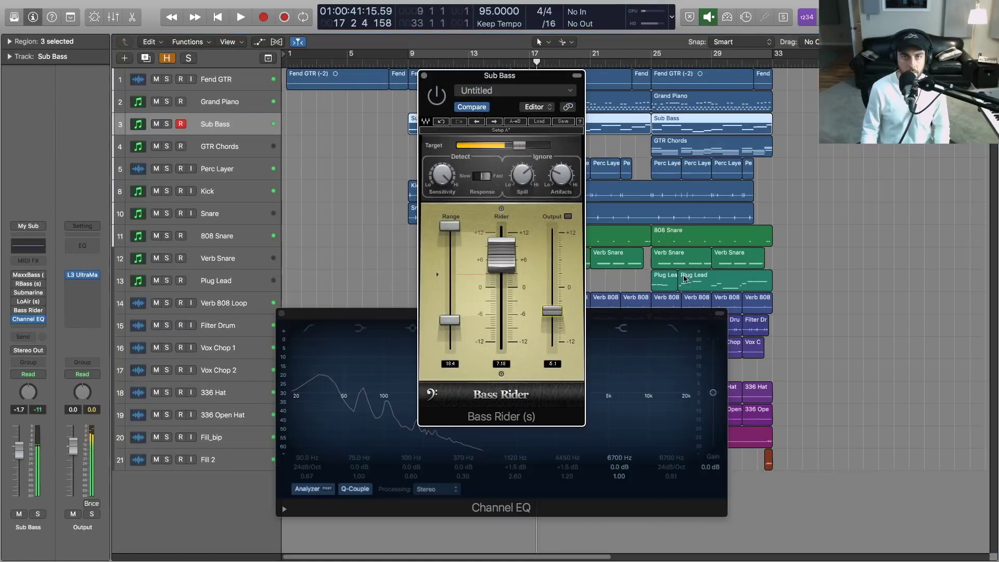
key(space)
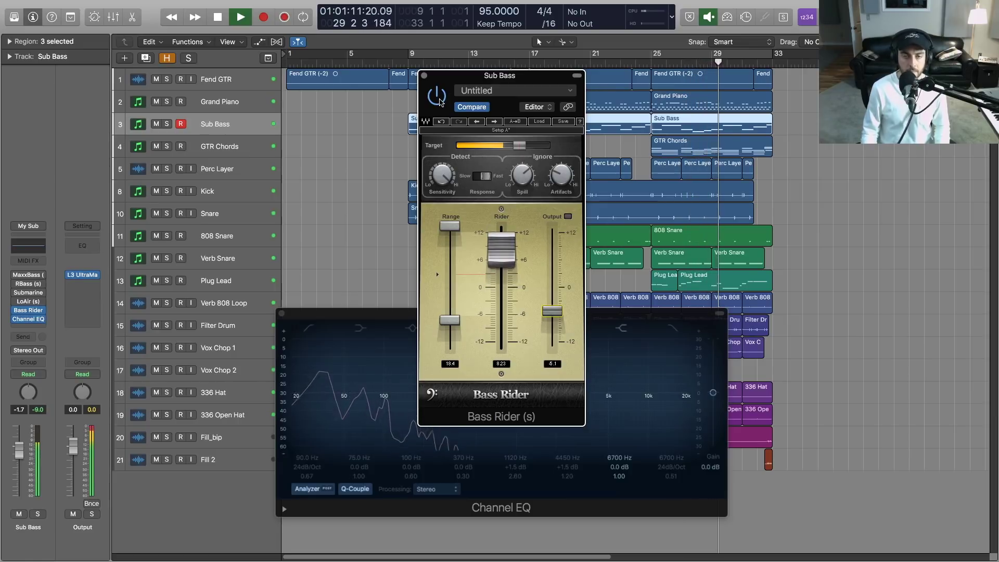
key(space)
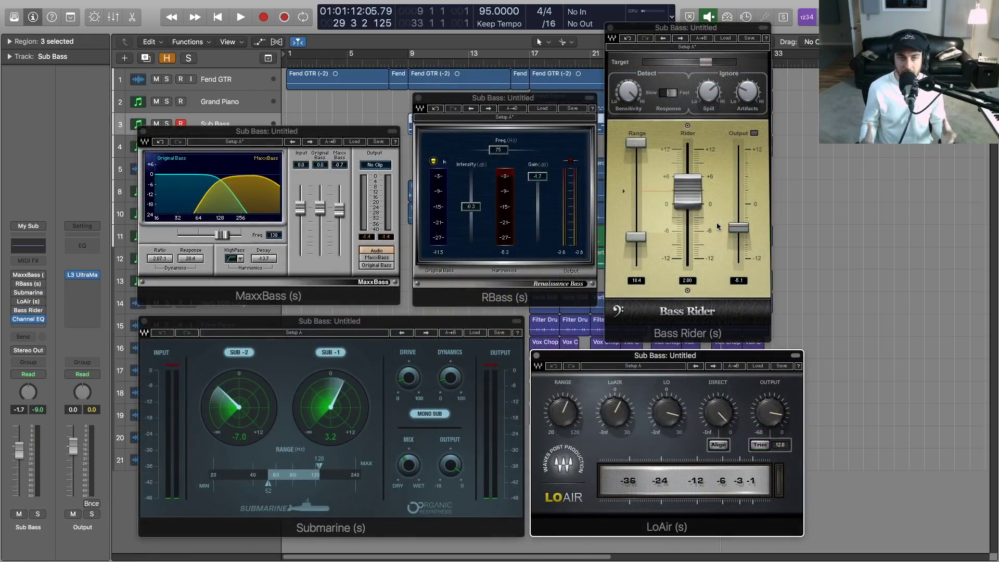
drag(556, 99, 555, 97)
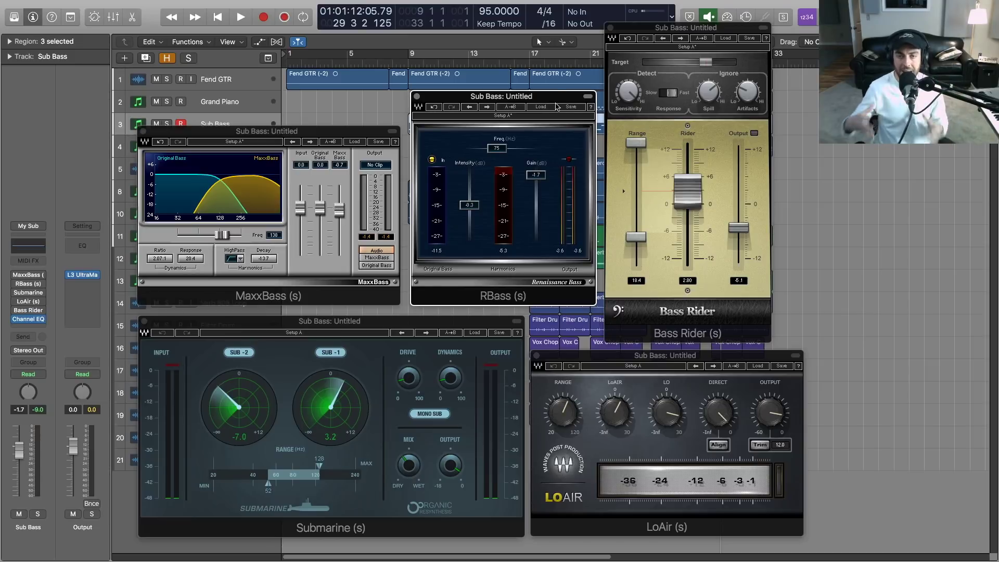